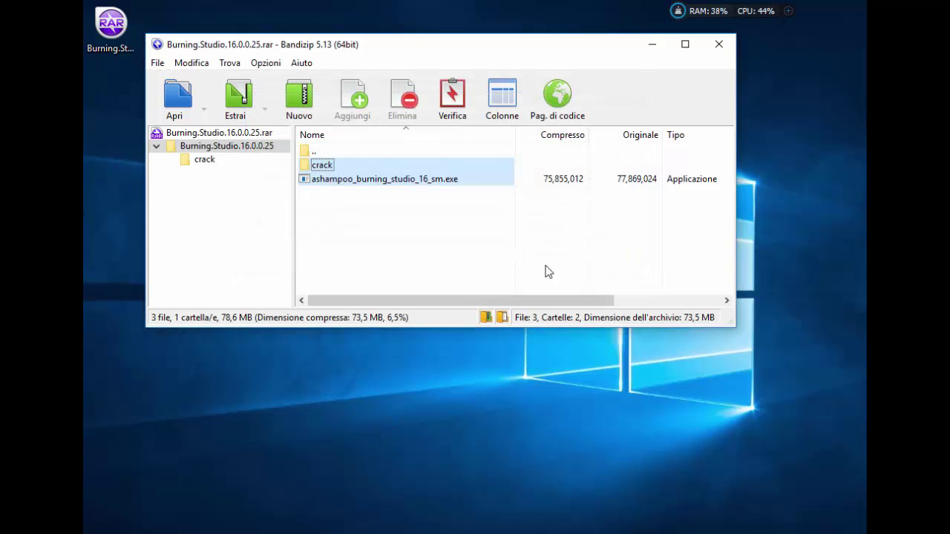
Step: Close the archive window and launch the extracted Ashampoo Burning Studio 16 installer from the desktop
click(718, 44)
drag(84, 518, 319, 374)
click(477, 268)
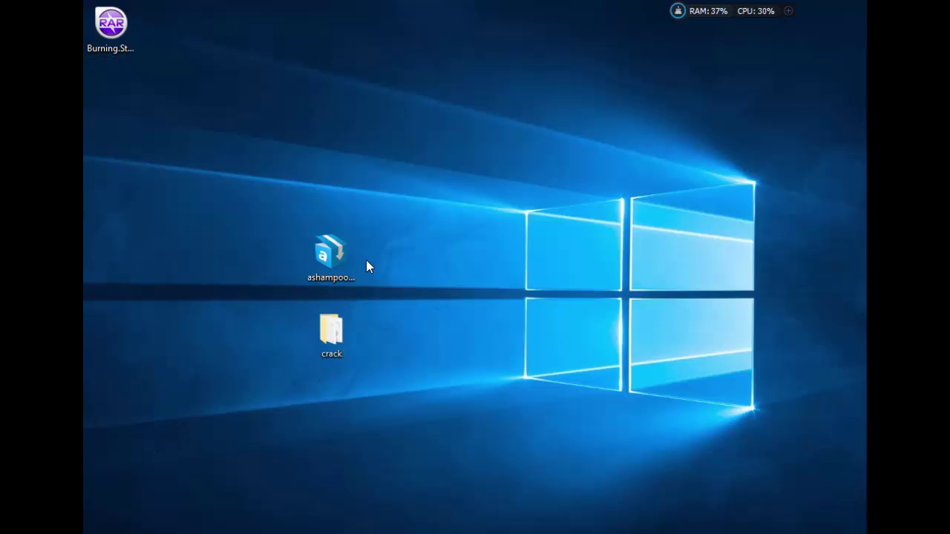
click(334, 254)
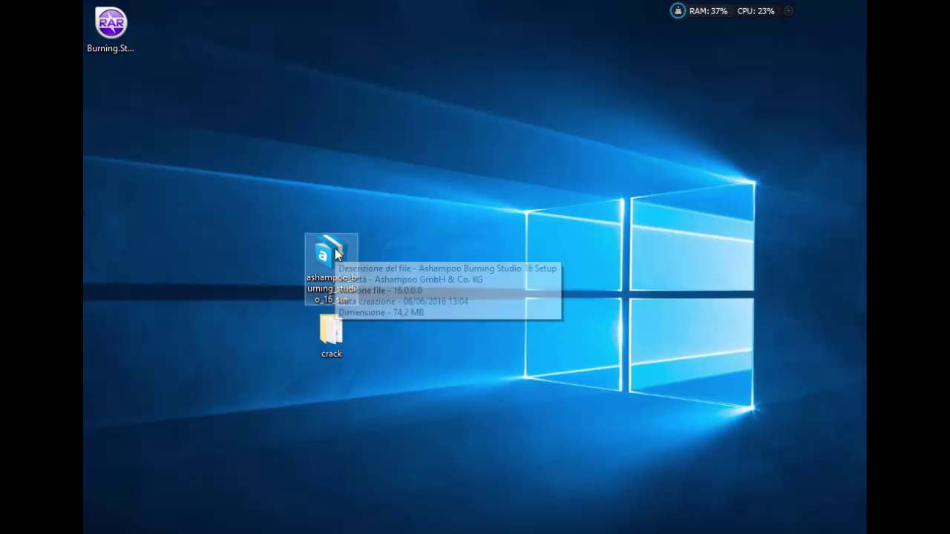
double_click(337, 254)
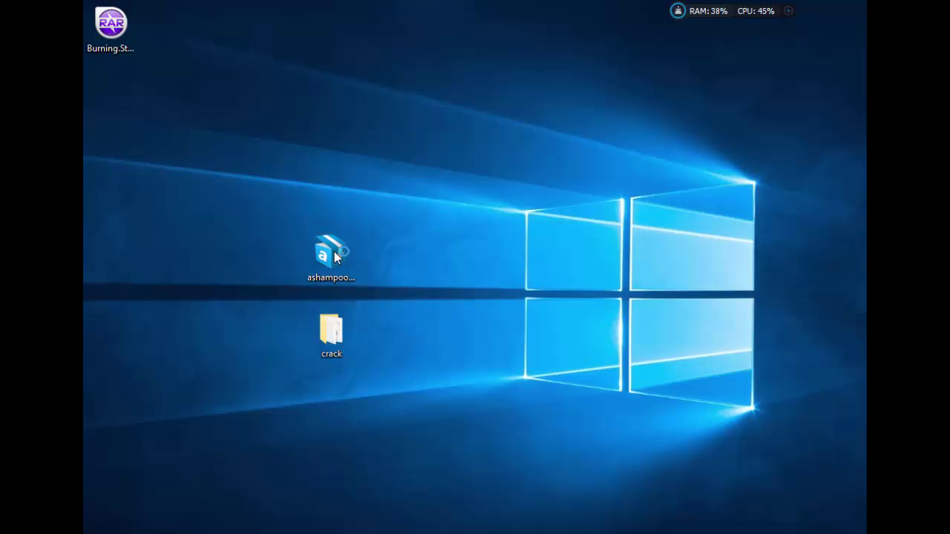
click(383, 307)
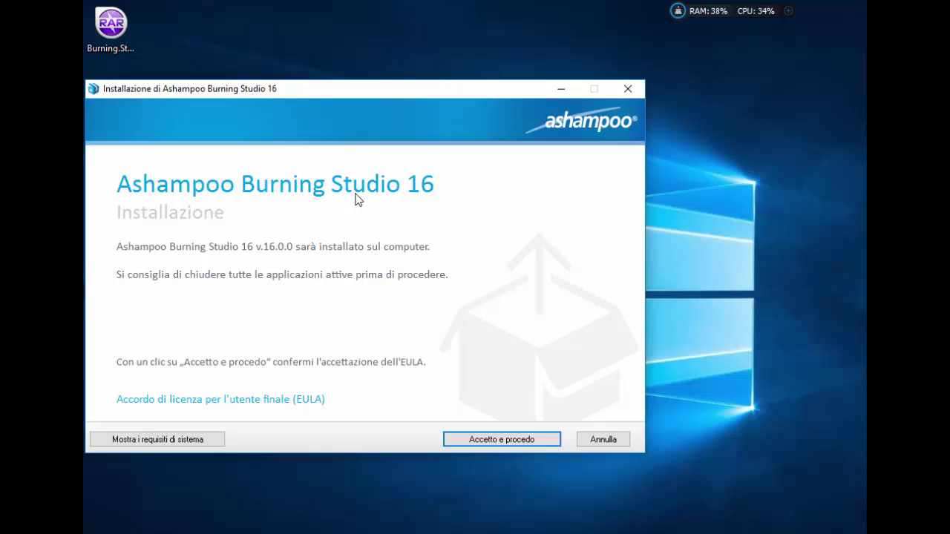
Step: Arrange the setup window, crack folder and installer icon side by side, and accept the licence agreement to proceed with setup
drag(326, 84, 565, 86)
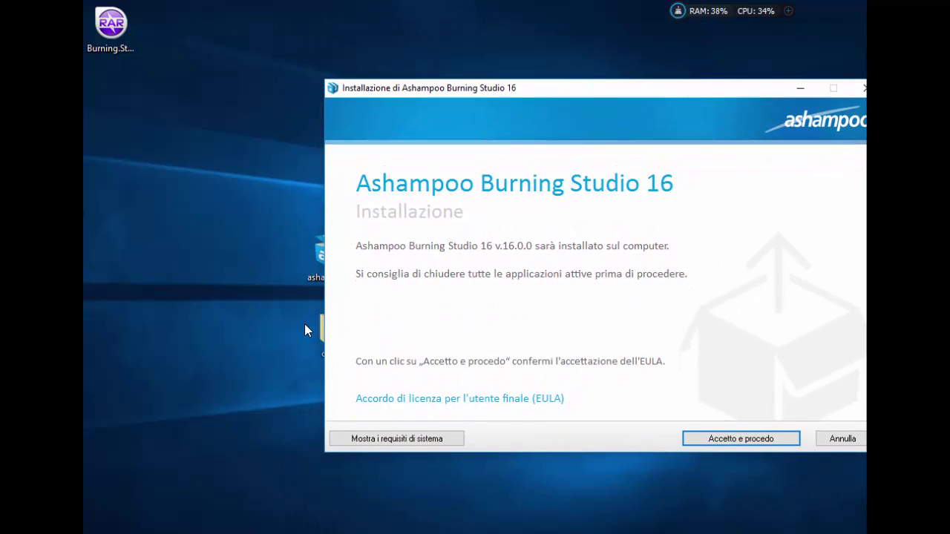
drag(321, 342, 222, 219)
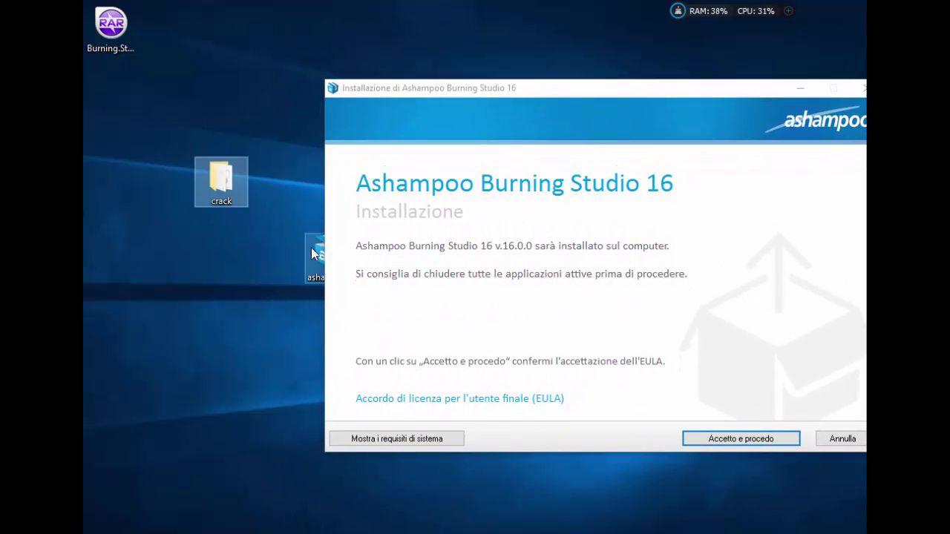
drag(310, 247, 212, 246)
drag(450, 86, 405, 90)
click(683, 443)
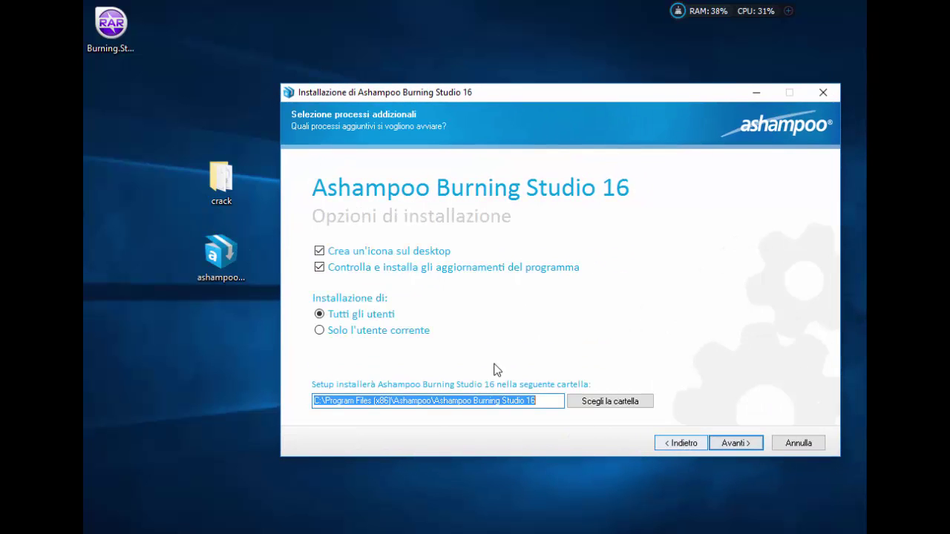
Step: Look at the contents of the crack folder on the desktop and close it
double_click(226, 181)
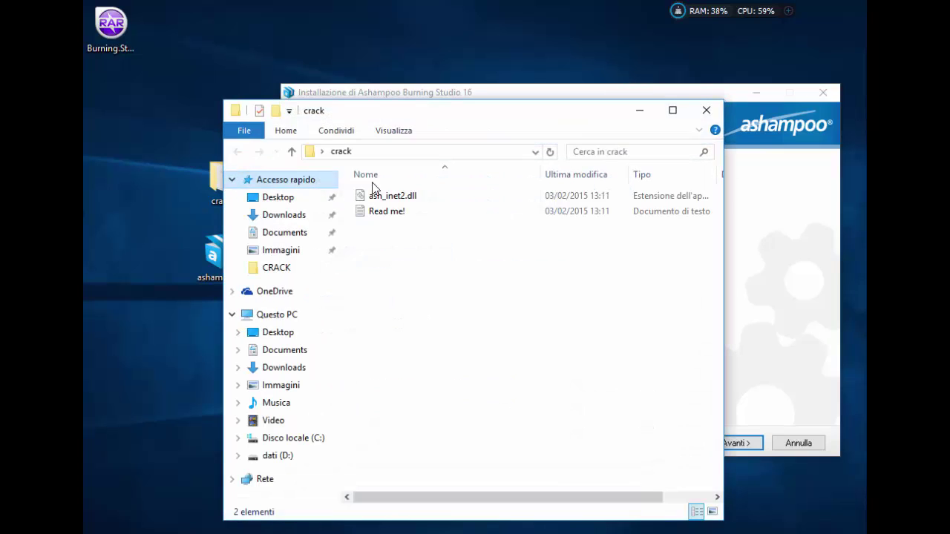
click(404, 213)
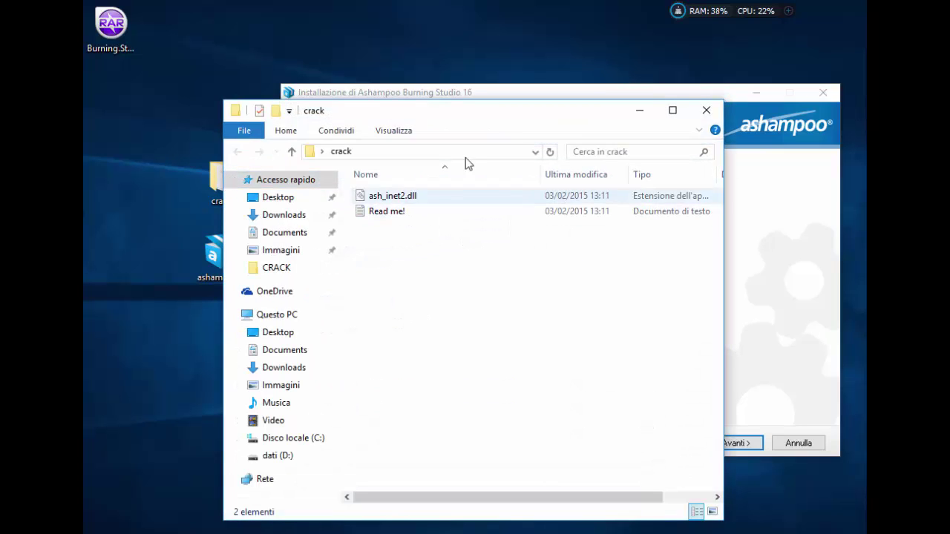
click(706, 112)
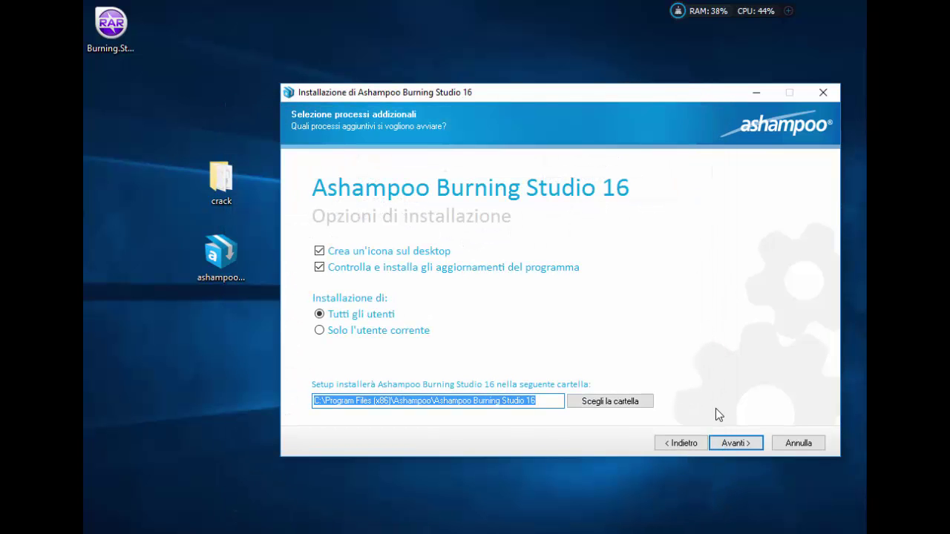
Step: Start the installation with the default options and place the installer icon beside the archive on the desktop
click(733, 445)
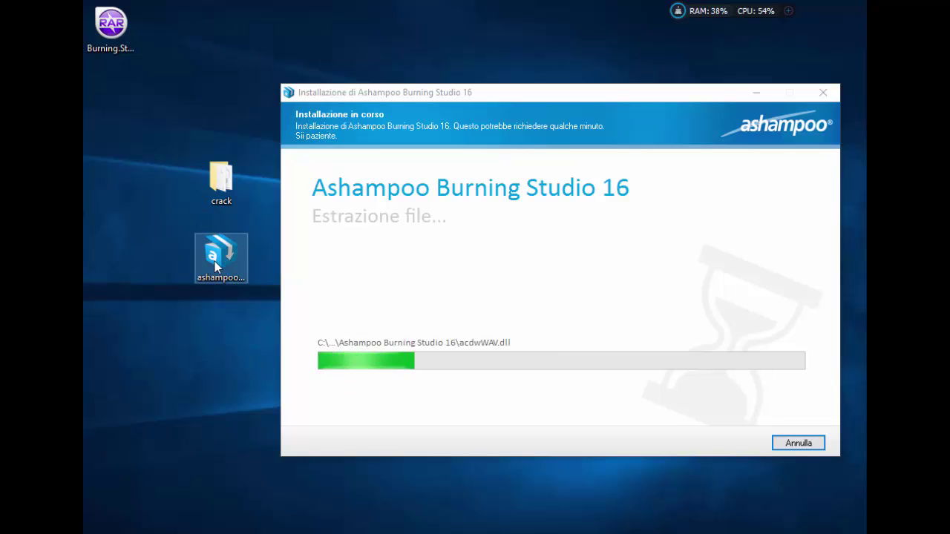
drag(214, 261, 160, 68)
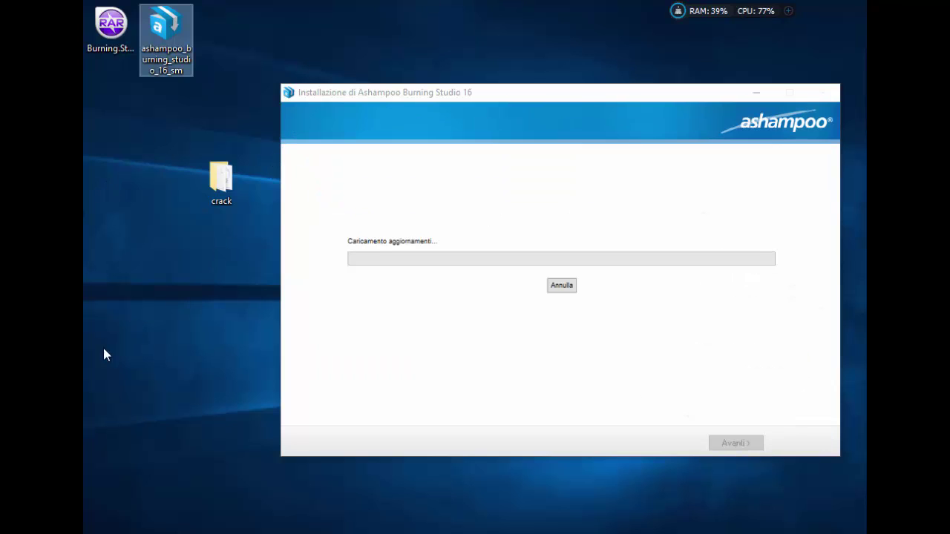
mouse_move(100, 348)
mouse_down()
mouse_move(98, 314)
mouse_move(185, 194)
mouse_move(141, 152)
mouse_move(146, 162)
mouse_up()
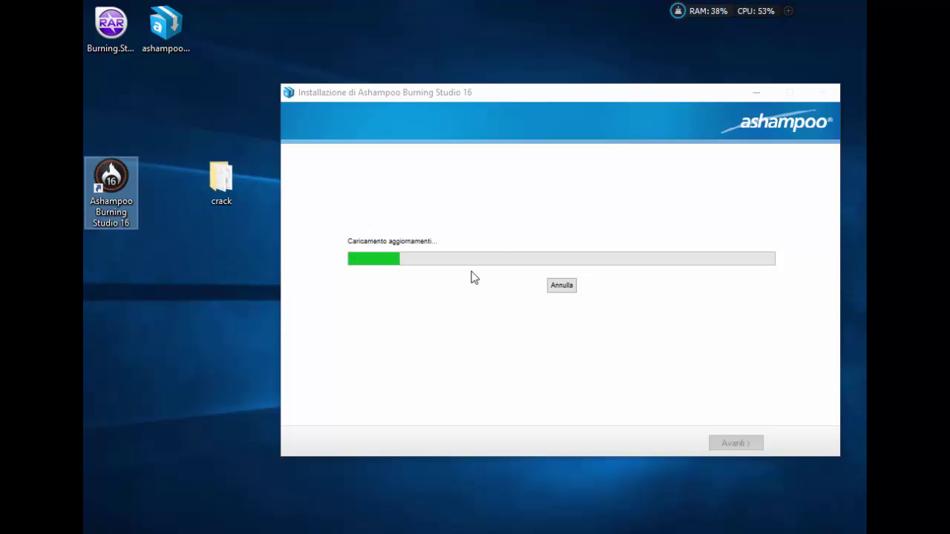
Step: Cancel the update download, finish setup without launching Ashampoo Burning Studio 16, and close the browser registration page
click(562, 288)
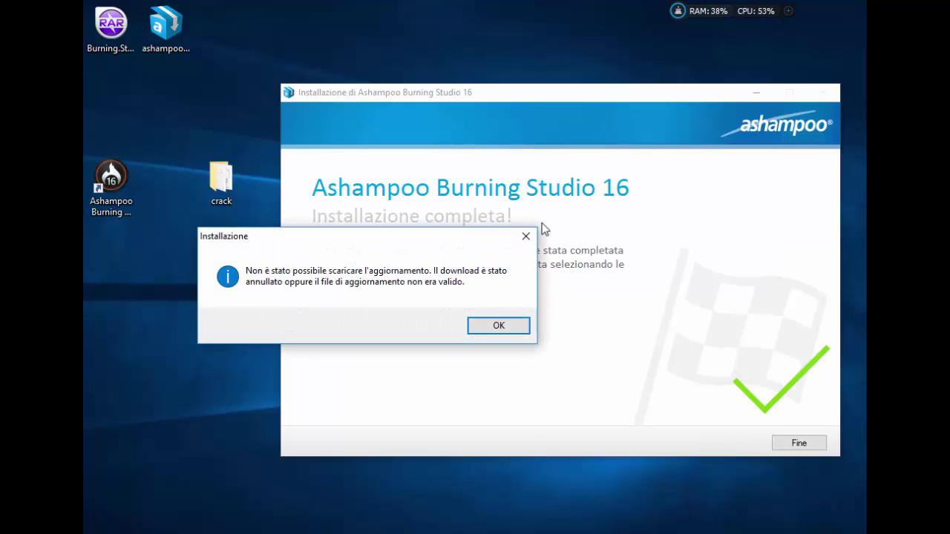
click(526, 236)
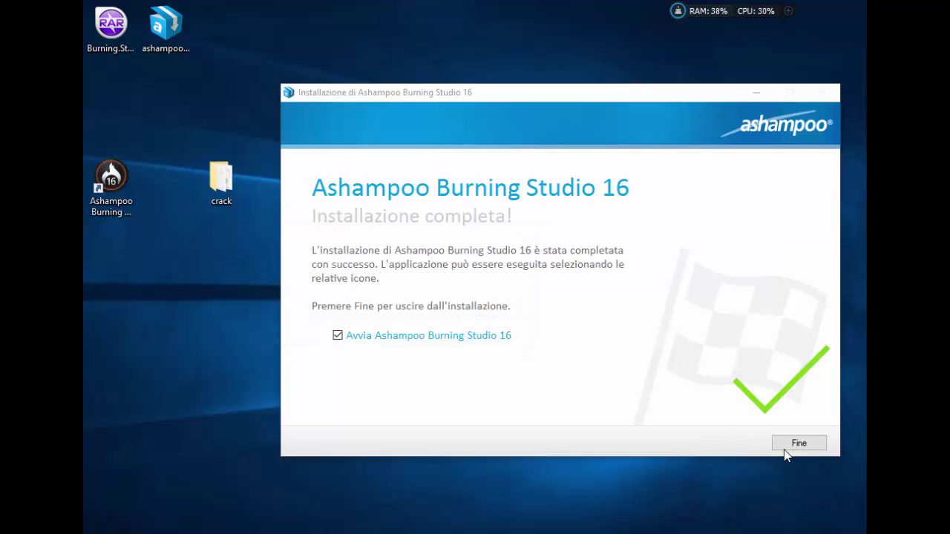
click(501, 339)
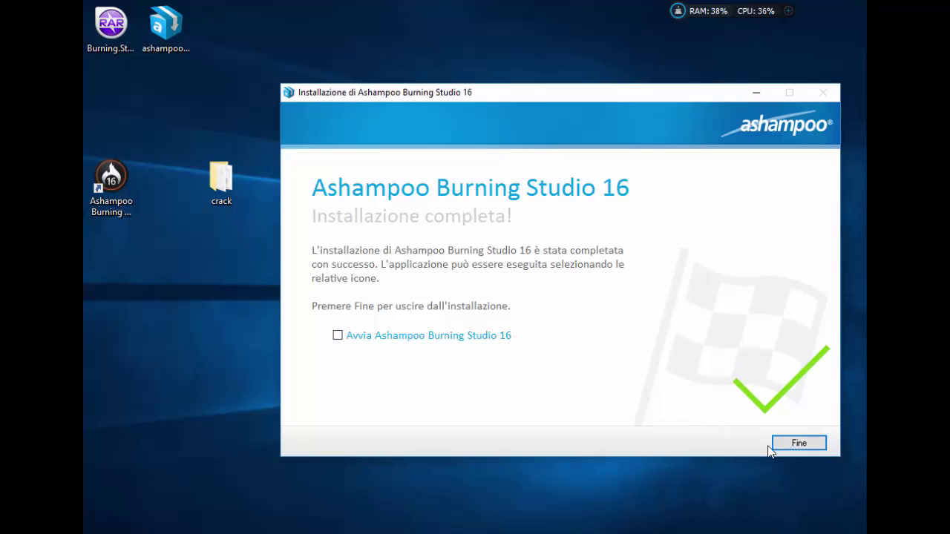
click(798, 443)
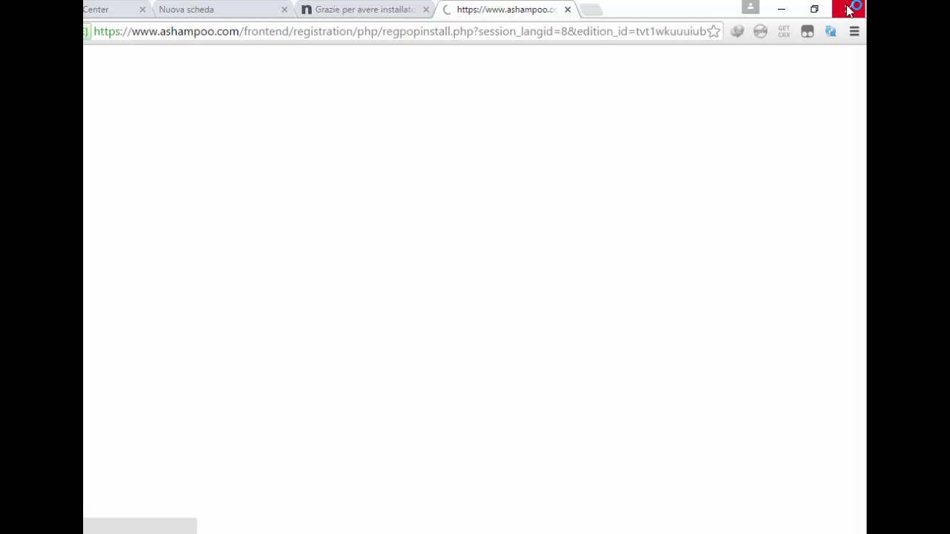
click(849, 10)
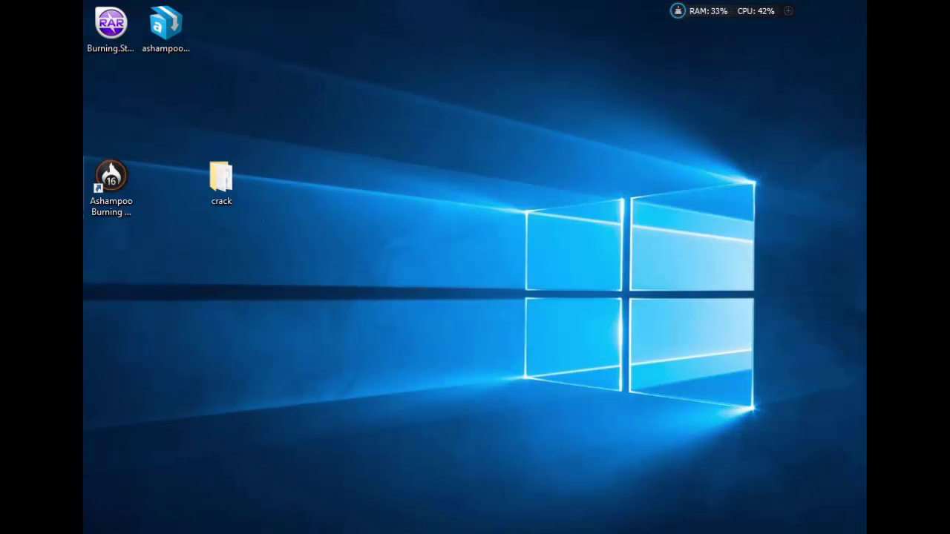
Step: Open the installation folder from the Ashampoo Burning Studio 16 shortcut's properties, and close the properties
double_click(108, 213)
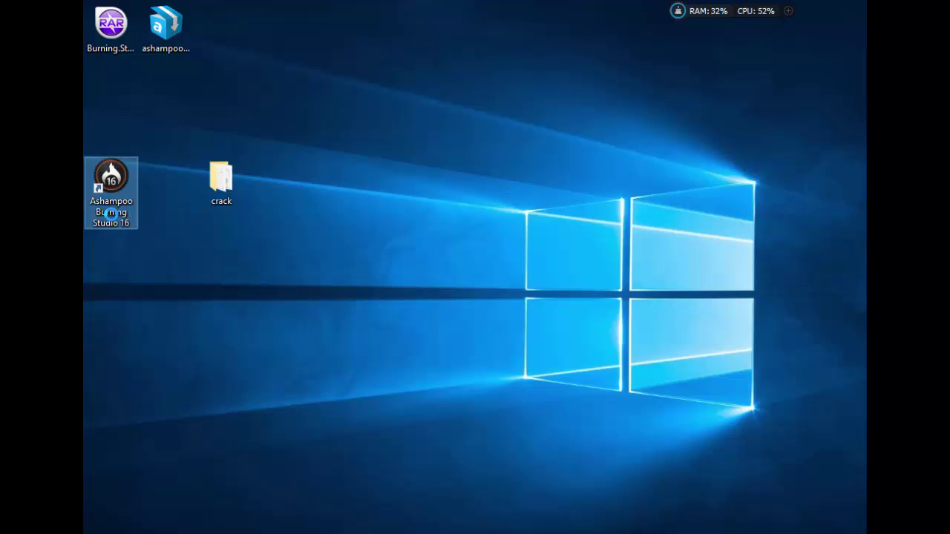
right_click(111, 216)
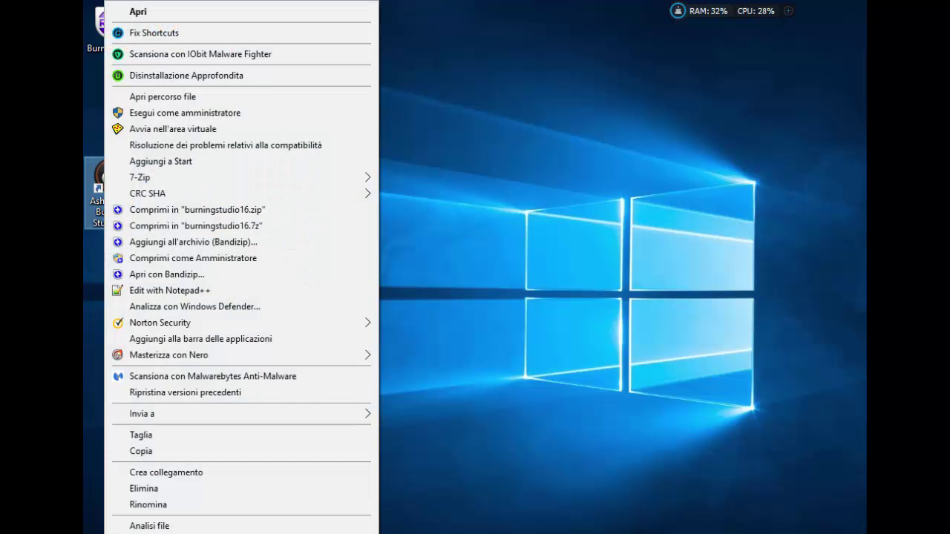
click(332, 532)
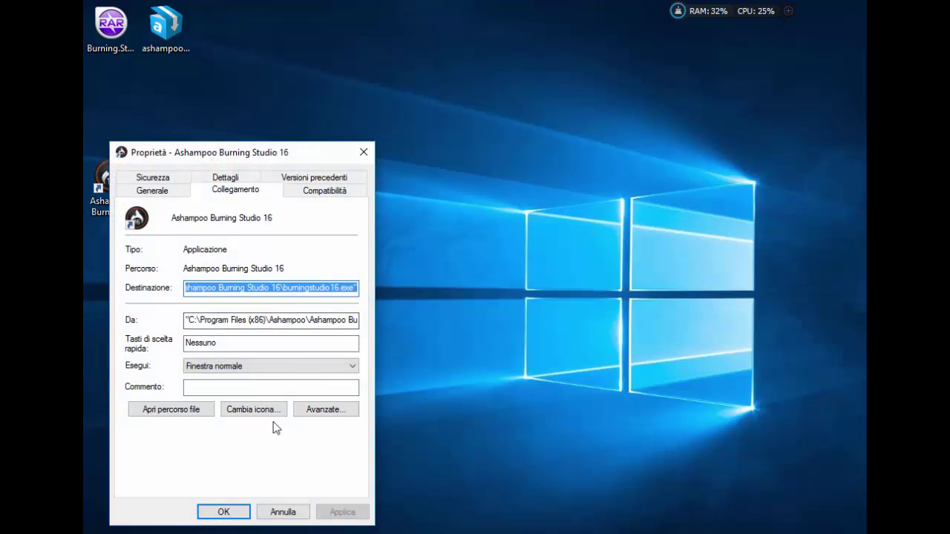
click(170, 411)
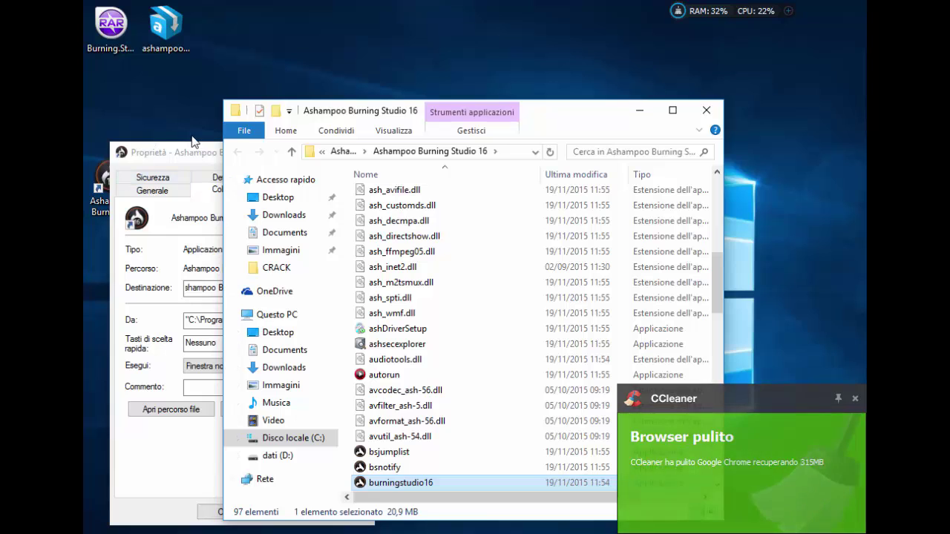
drag(186, 158, 308, 34)
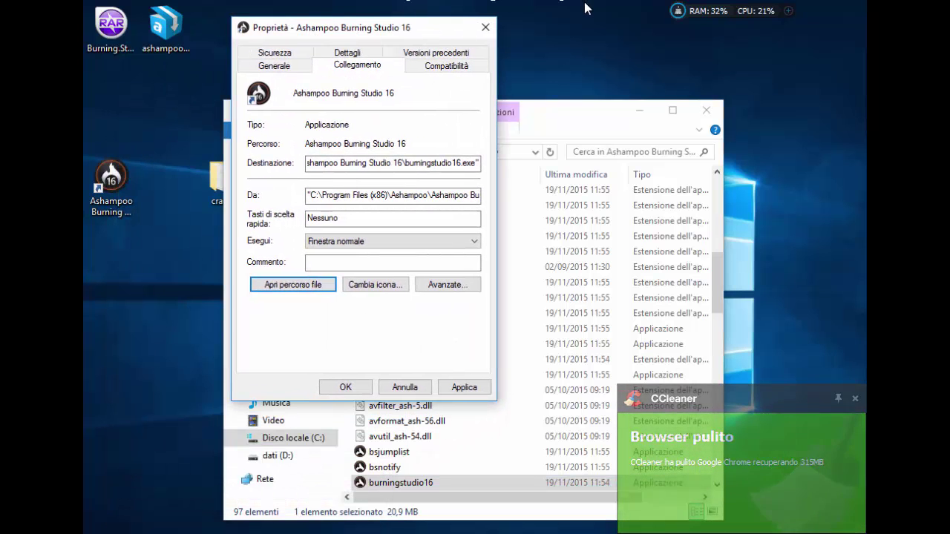
click(481, 28)
Step: Open the crack folder from the desktop and arrange it next to the installation folder window
drag(224, 138, 261, 138)
click(221, 184)
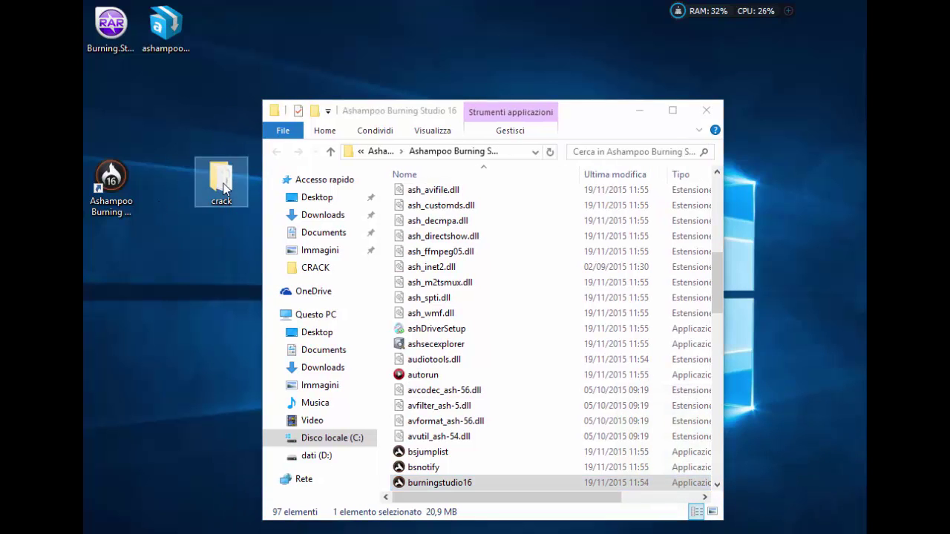
double_click(225, 187)
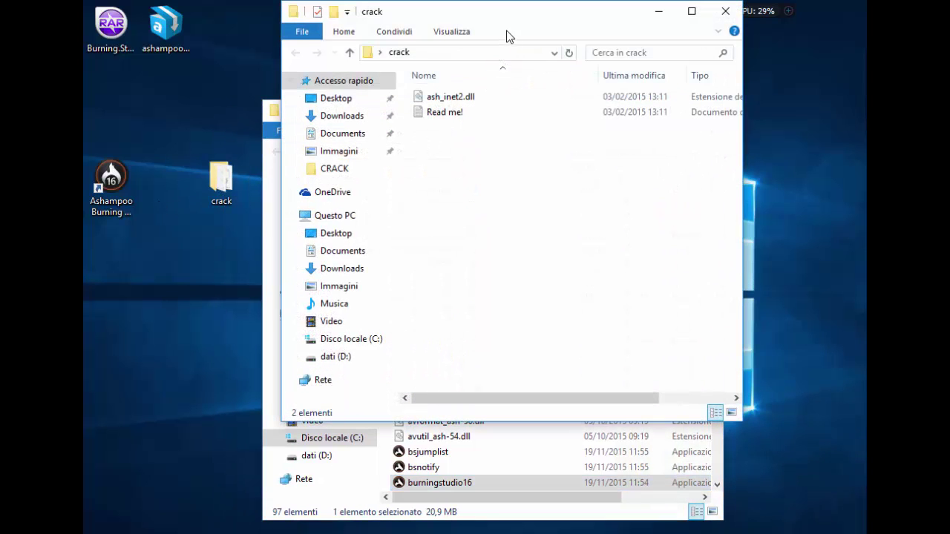
drag(492, 13, 270, 29)
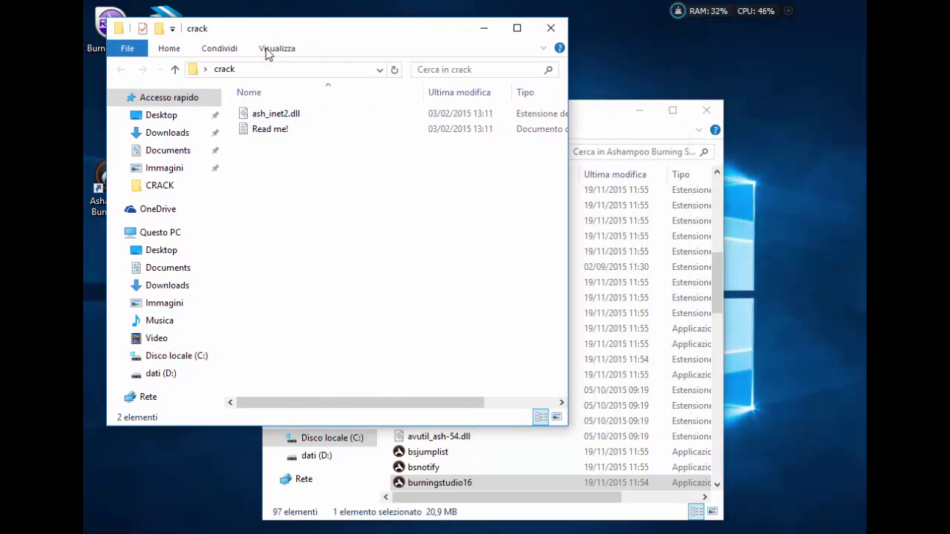
Step: Move ash_inet2.dll and Read me! into the installation folder, replacing the existing DLL with administrator permission, and close both folders
mouse_move(282, 184)
mouse_down()
mouse_move(308, 99)
mouse_move(302, 118)
mouse_move(492, 222)
mouse_move(636, 383)
mouse_move(650, 357)
mouse_up()
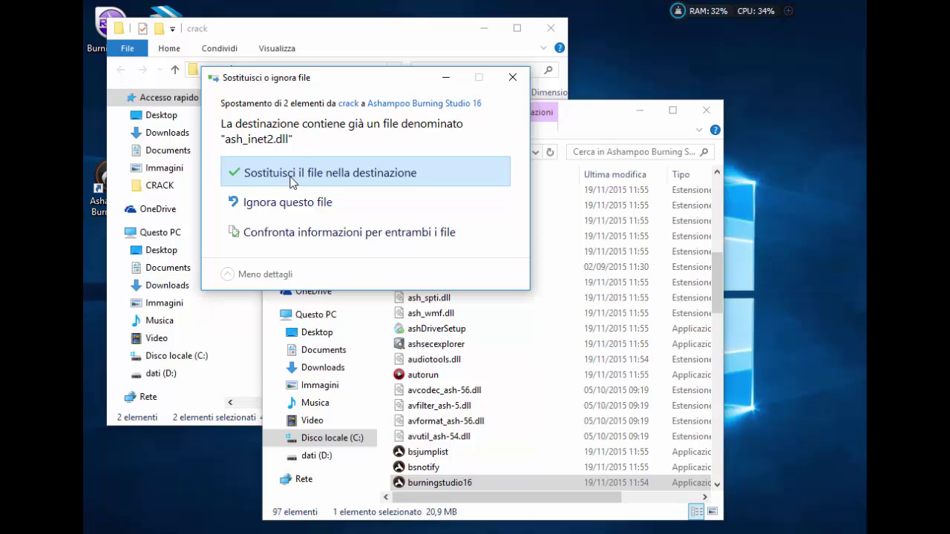
click(290, 183)
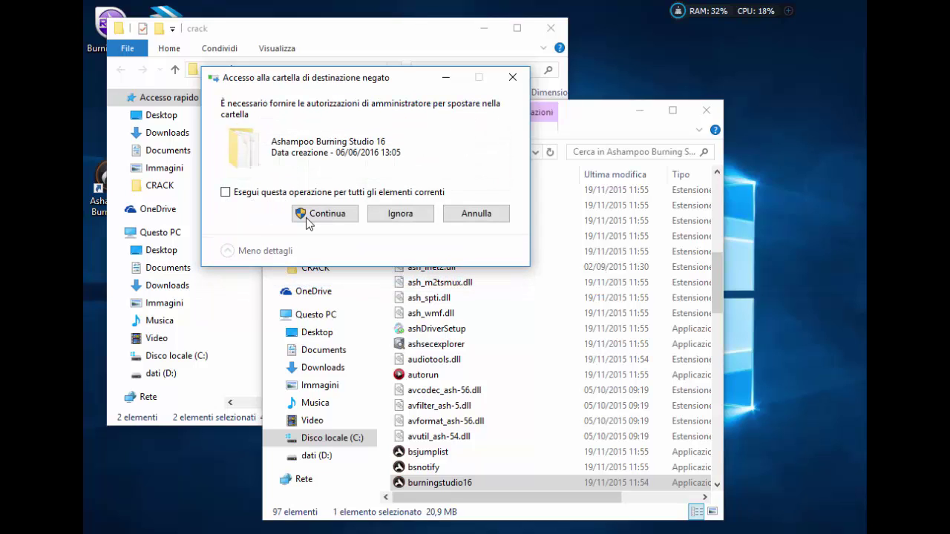
click(327, 194)
click(321, 217)
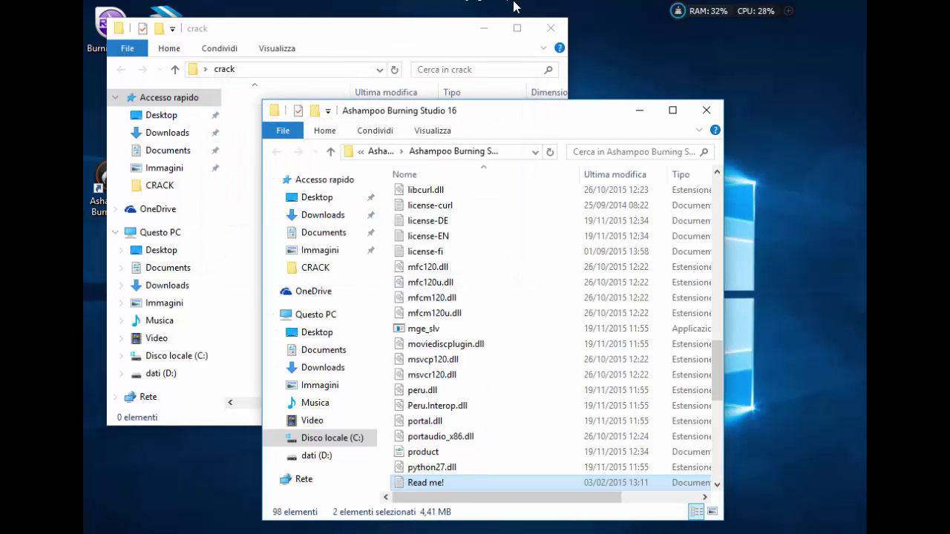
click(549, 29)
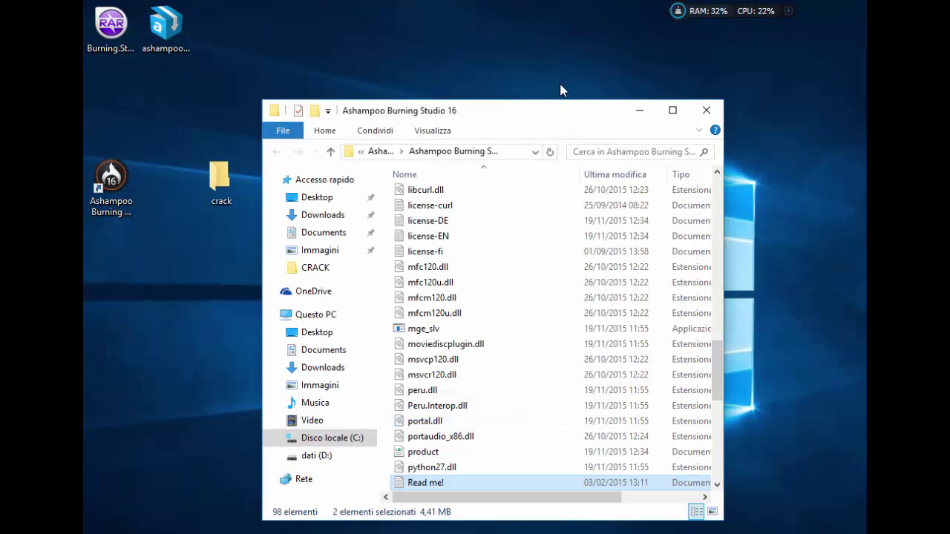
click(705, 110)
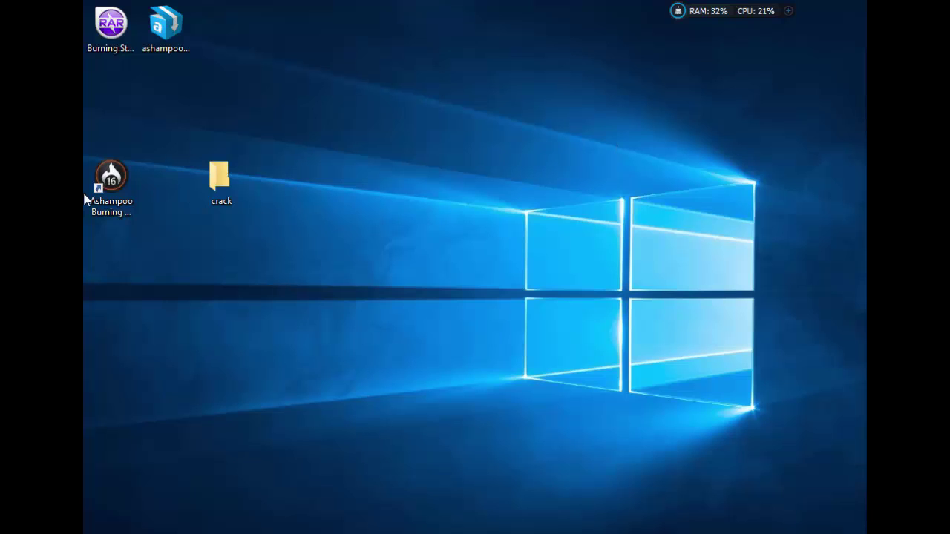
Step: Launch Ashampoo Burning Studio 16, dismiss the Backup Pro 10 offer and the update notification, and bring the whole window into view
double_click(123, 198)
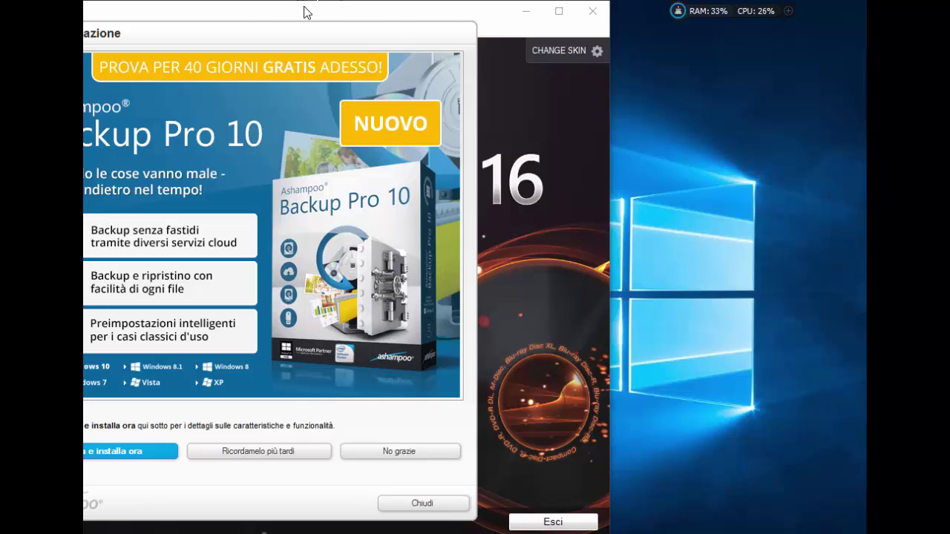
click(422, 504)
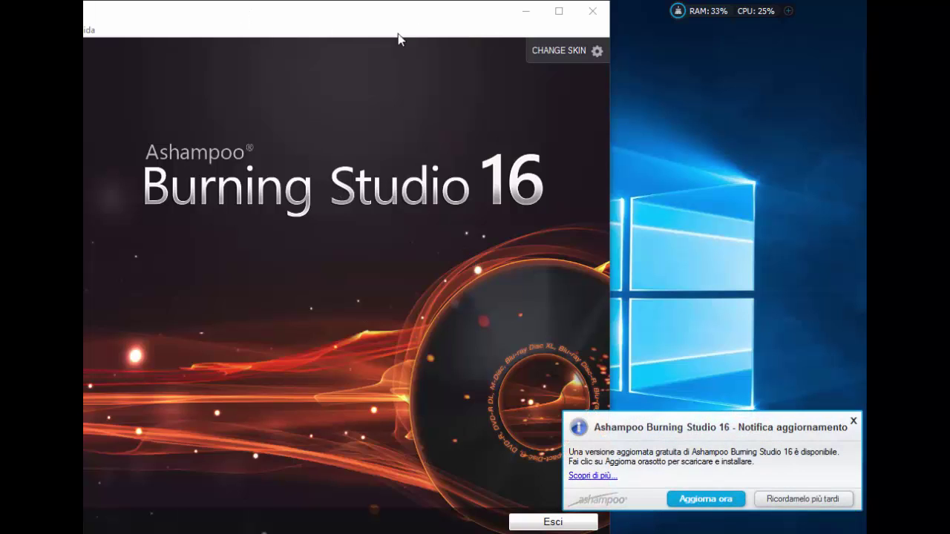
click(853, 423)
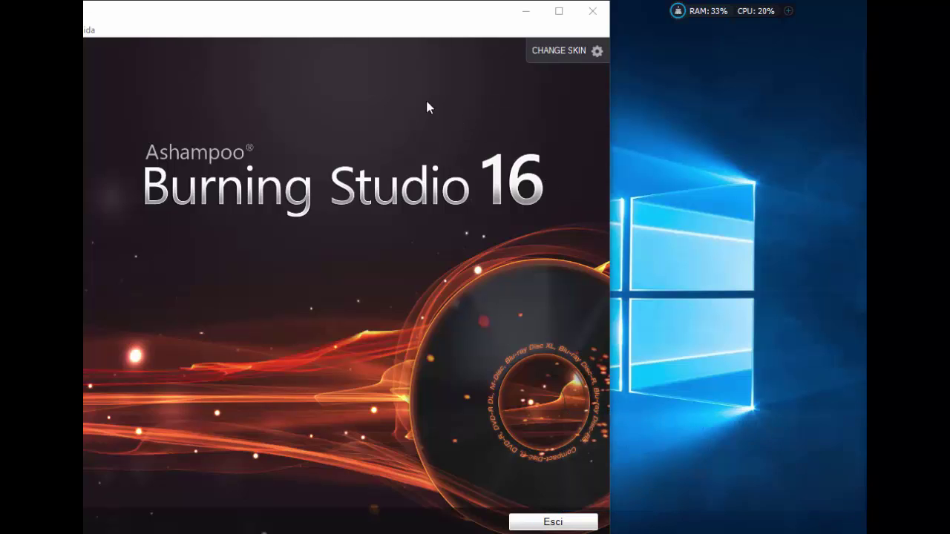
mouse_move(221, 20)
mouse_down()
mouse_move(510, 8)
mouse_move(454, 7)
mouse_up()
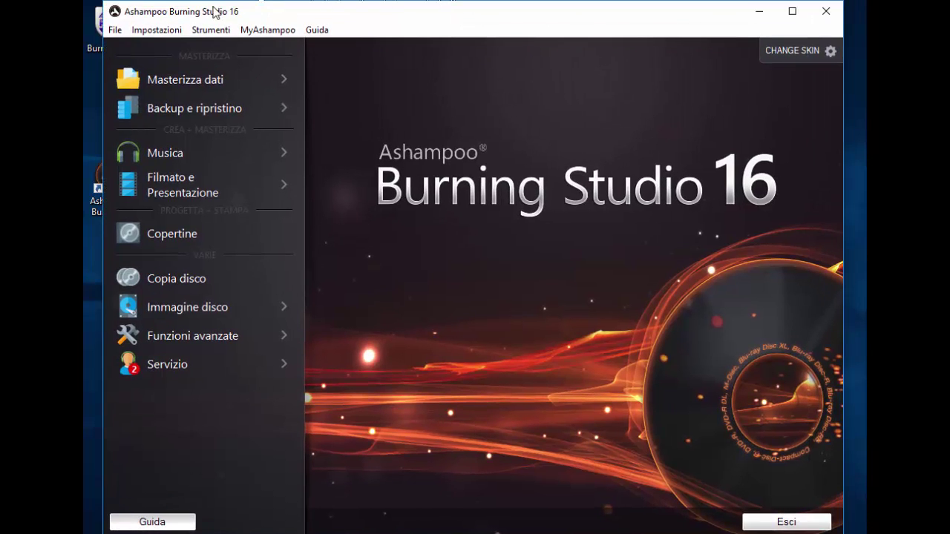
Step: Check the program's licence status in the activation wizard (Attivazione guidata) and close it
click(254, 33)
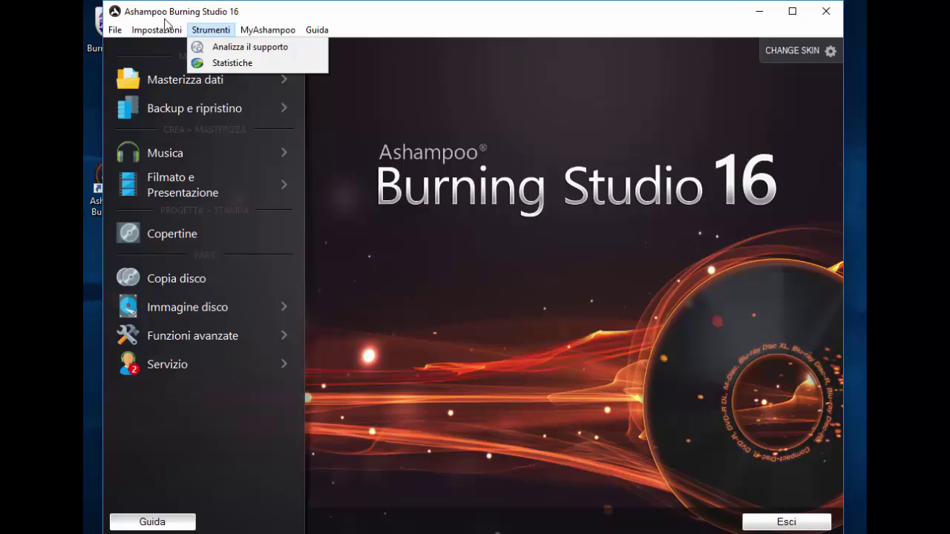
mouse_move(149, 30)
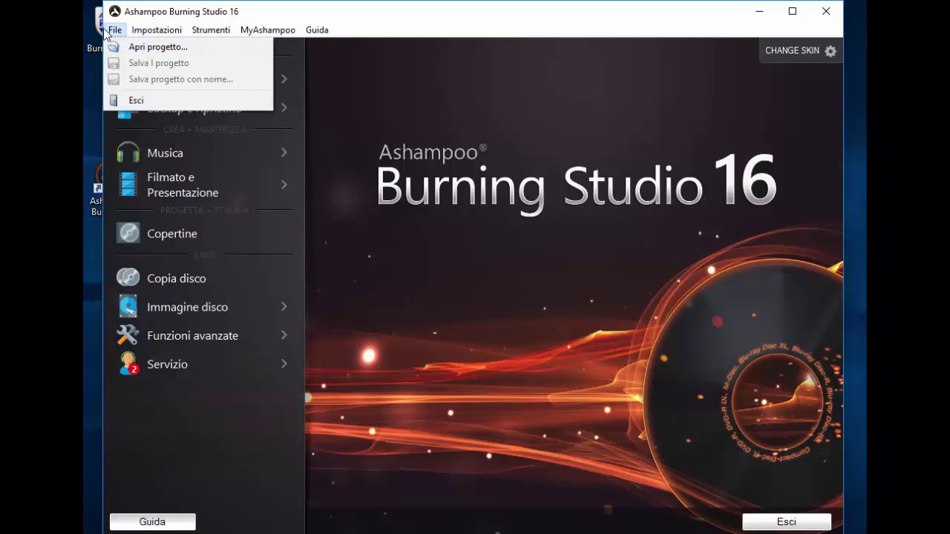
click(111, 30)
click(289, 30)
mouse_move(309, 34)
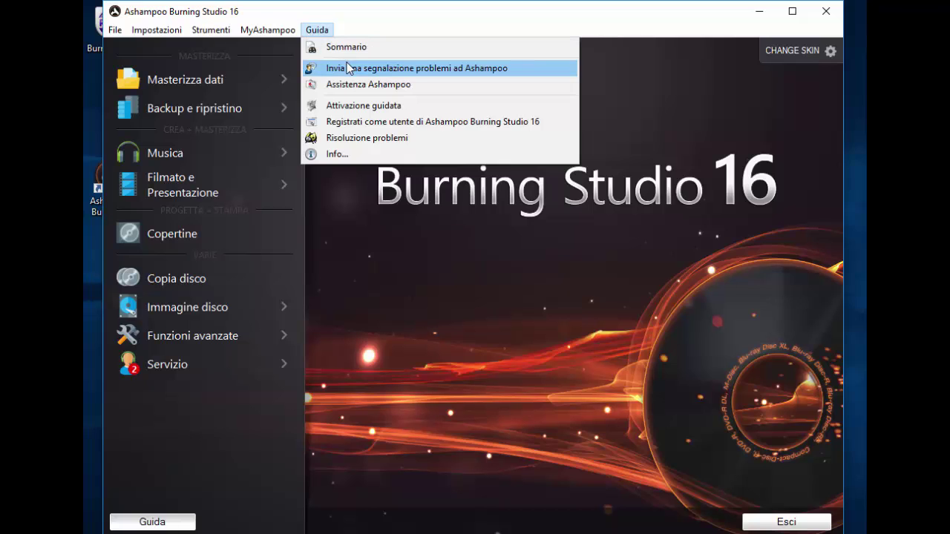
click(358, 110)
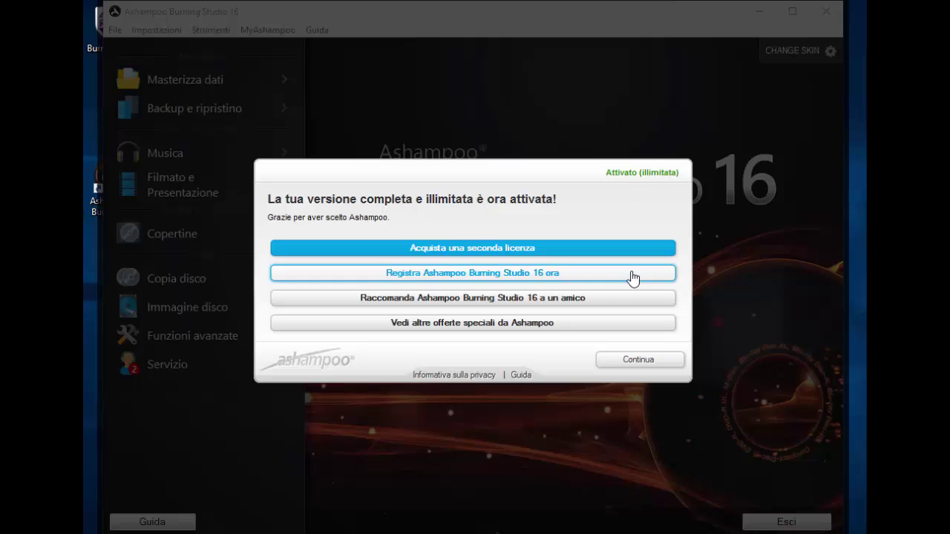
click(668, 361)
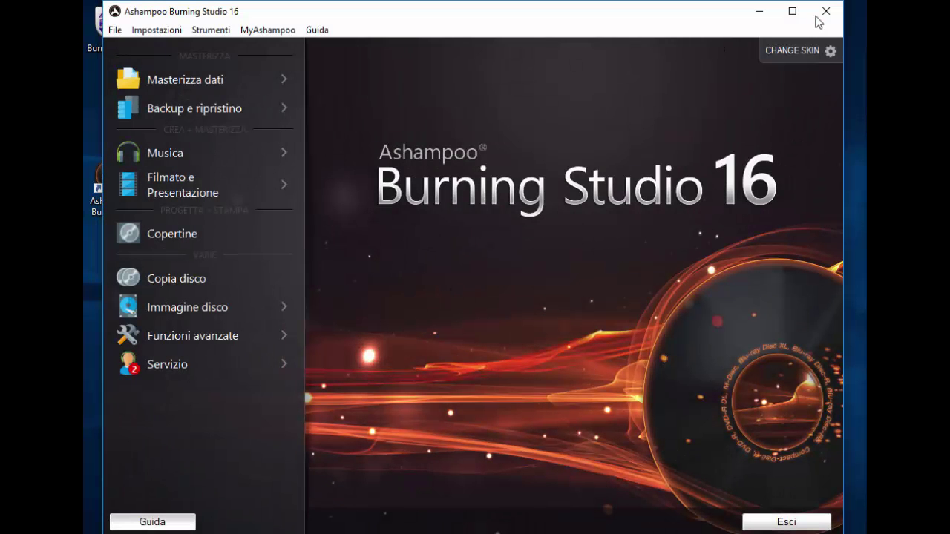